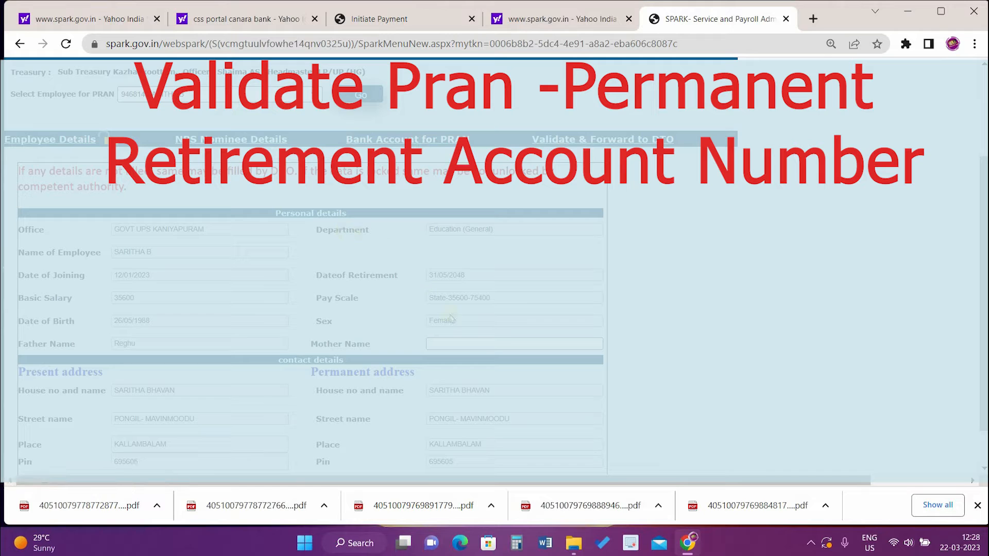
{"action": "left_click", "coordinate": [451, 345]}
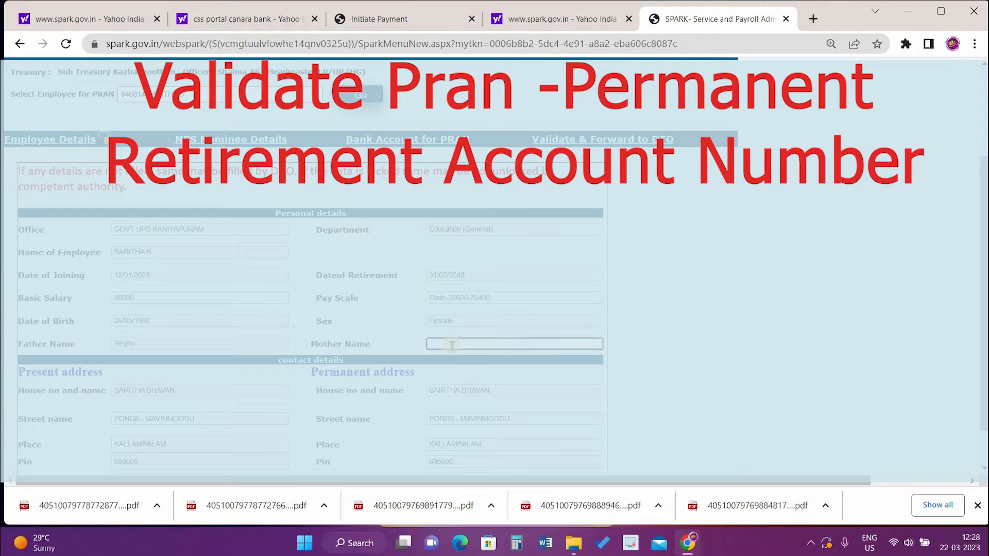
{"action": "scroll", "coordinate": [449, 347], "scroll_direction": "down", "scroll_amount": 2}
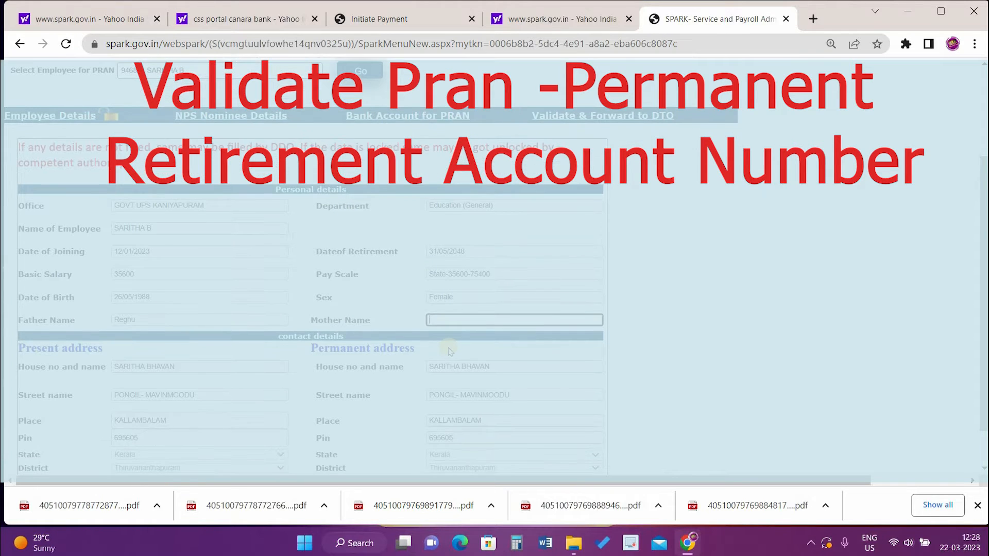
{"action": "scroll", "coordinate": [440, 357], "scroll_direction": "down", "scroll_amount": 1}
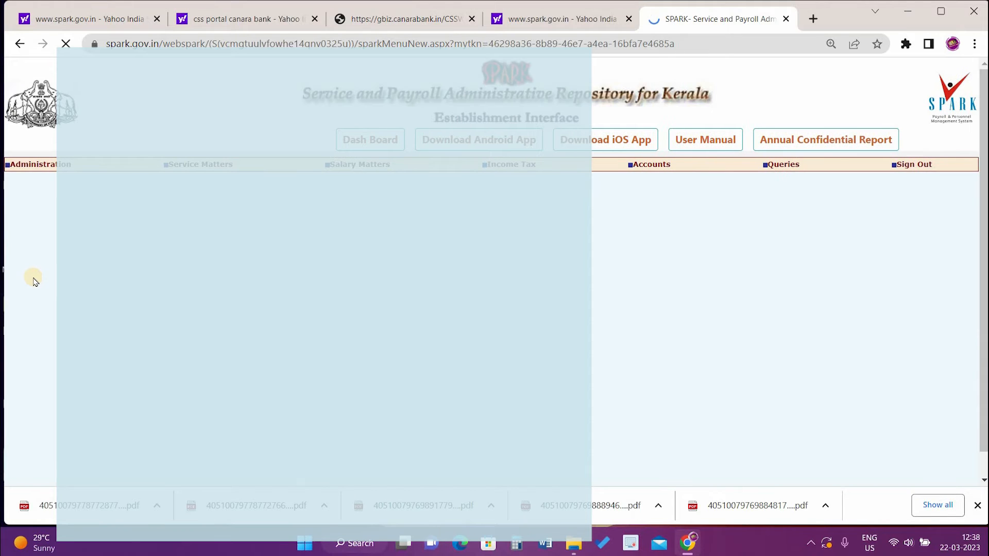
Load the second listed employee for PRAN validation and open the Employee Details section.
{"action": "left_click", "coordinate": [164, 238]}
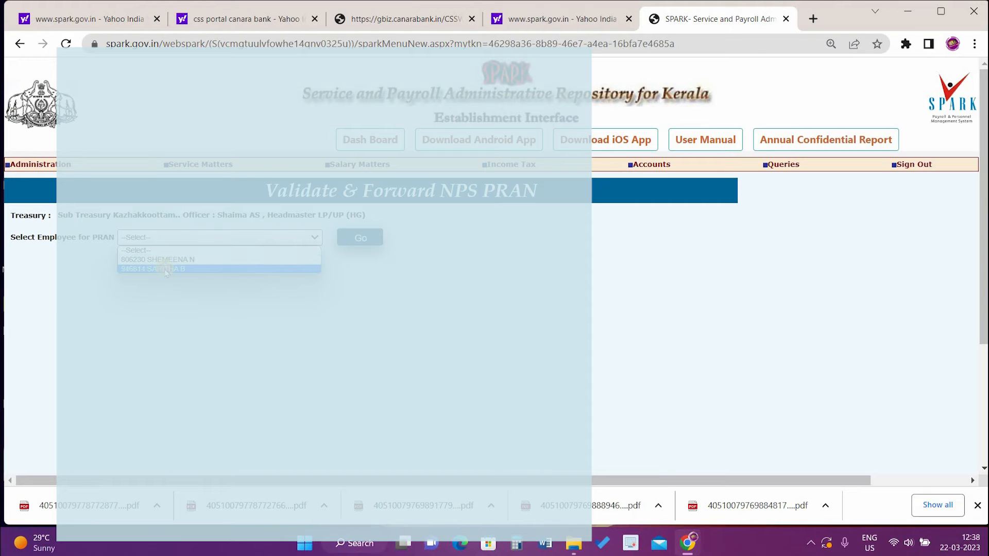
{"action": "left_click", "coordinate": [165, 269]}
{"action": "left_click", "coordinate": [361, 238]}
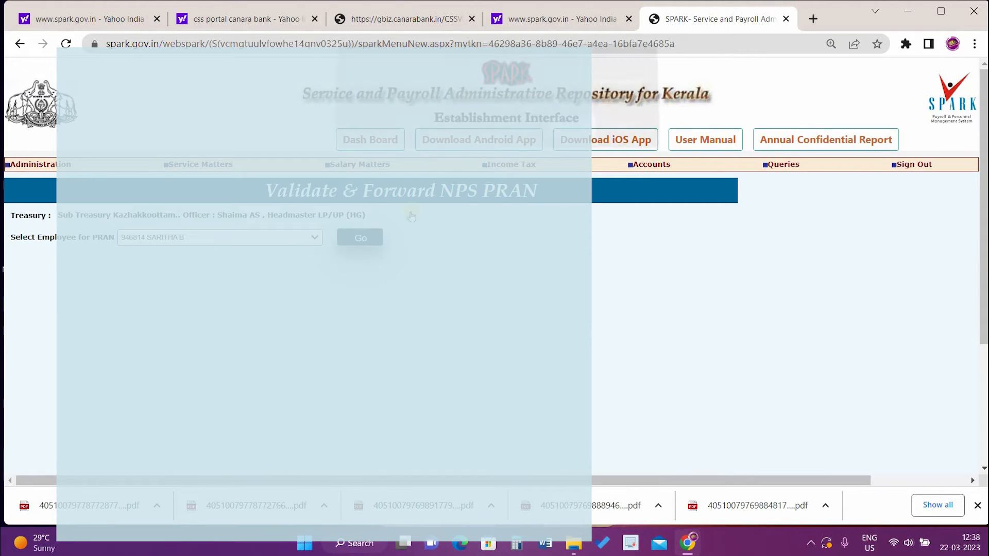
{"action": "key", "text": "Return"}
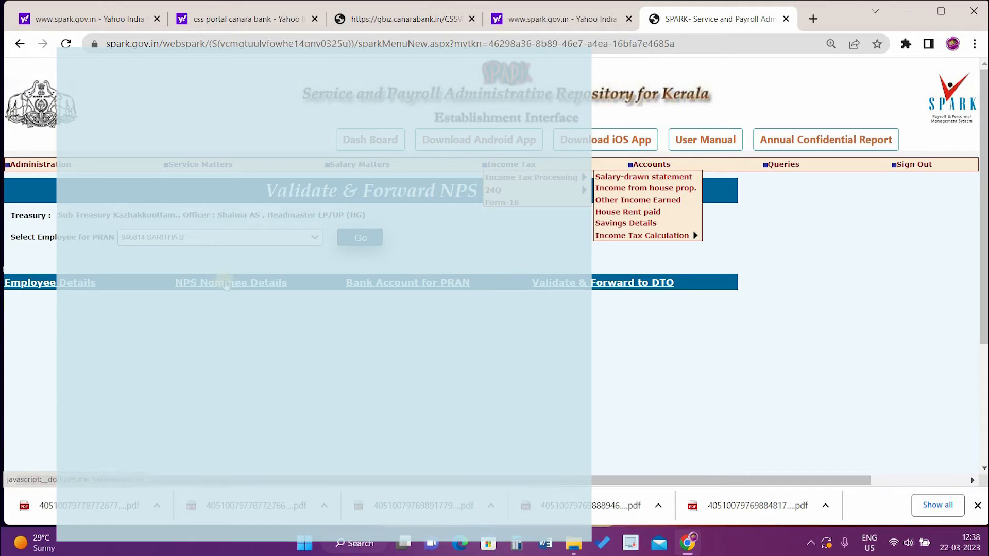
{"action": "left_click", "coordinate": [41, 282]}
Fill in the missing mother's name in the employee's personal details and save the Employee Details section.
{"action": "scroll", "coordinate": [384, 396], "scroll_direction": "down", "scroll_amount": 3}
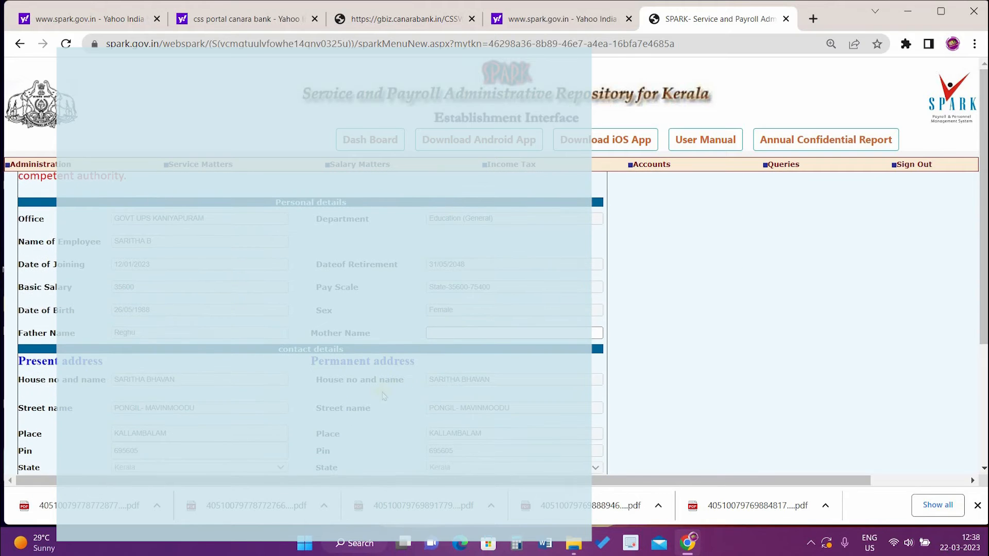
{"action": "scroll", "coordinate": [383, 396], "scroll_direction": "down", "scroll_amount": 4}
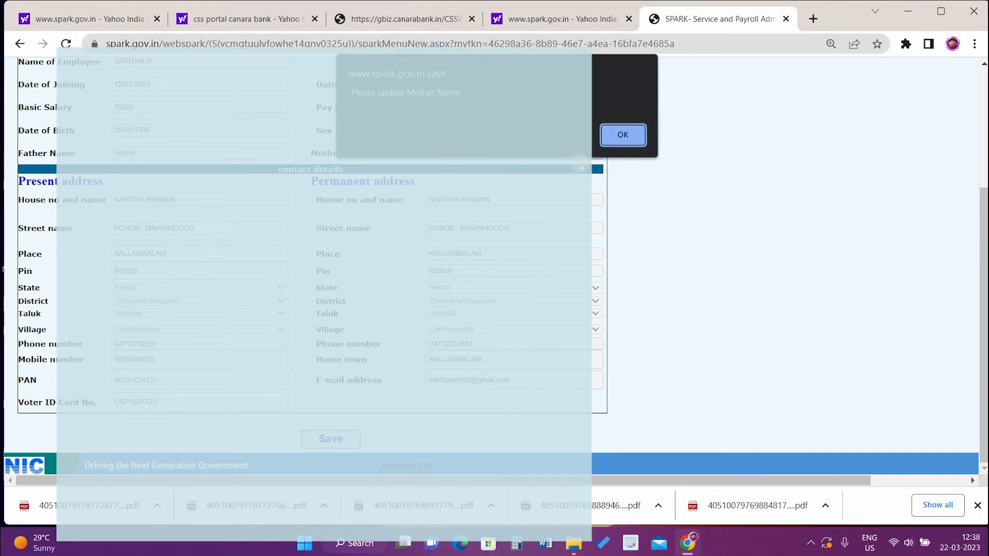
{"action": "left_click", "coordinate": [616, 137]}
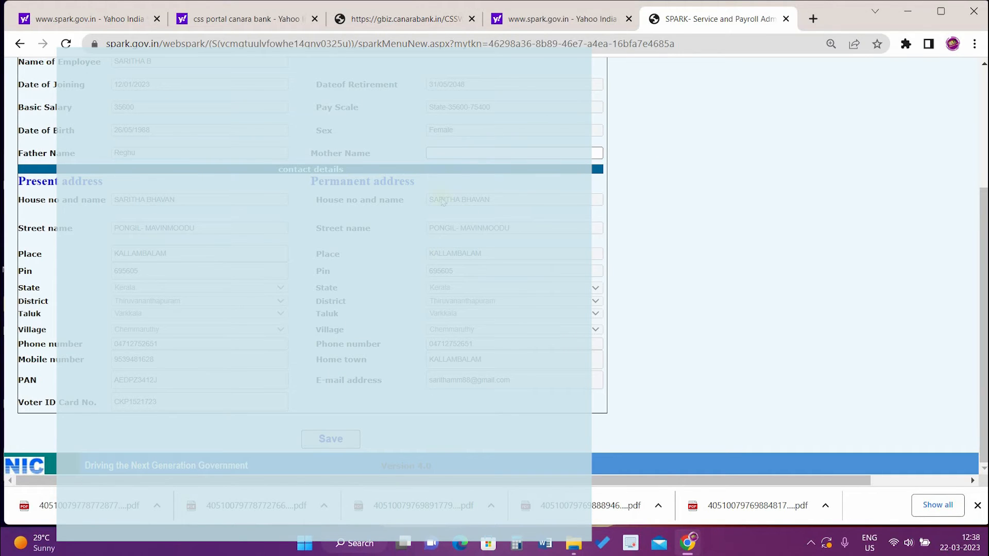
{"action": "left_click", "coordinate": [452, 150]}
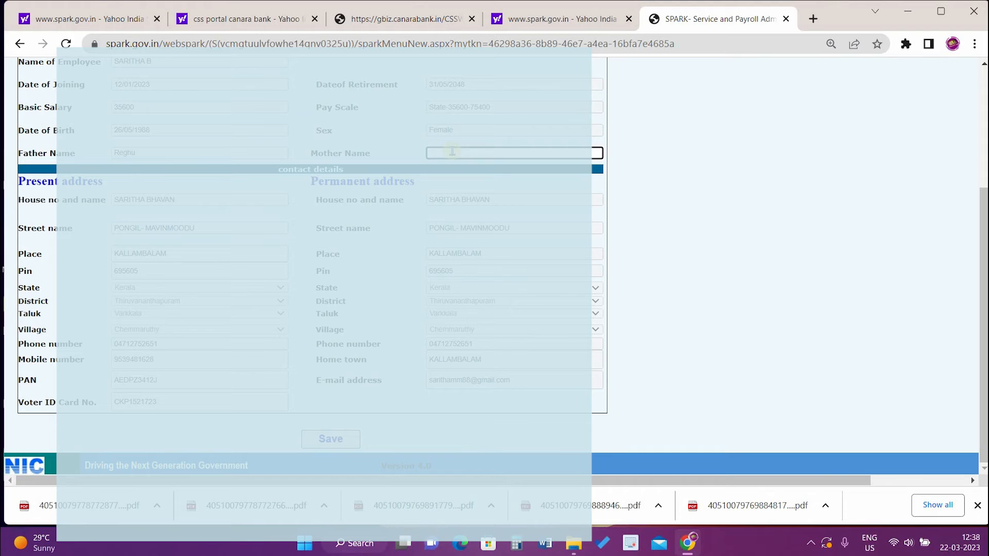
{"action": "type", "text": "BHARATHY"}
{"action": "left_click", "coordinate": [328, 439]}
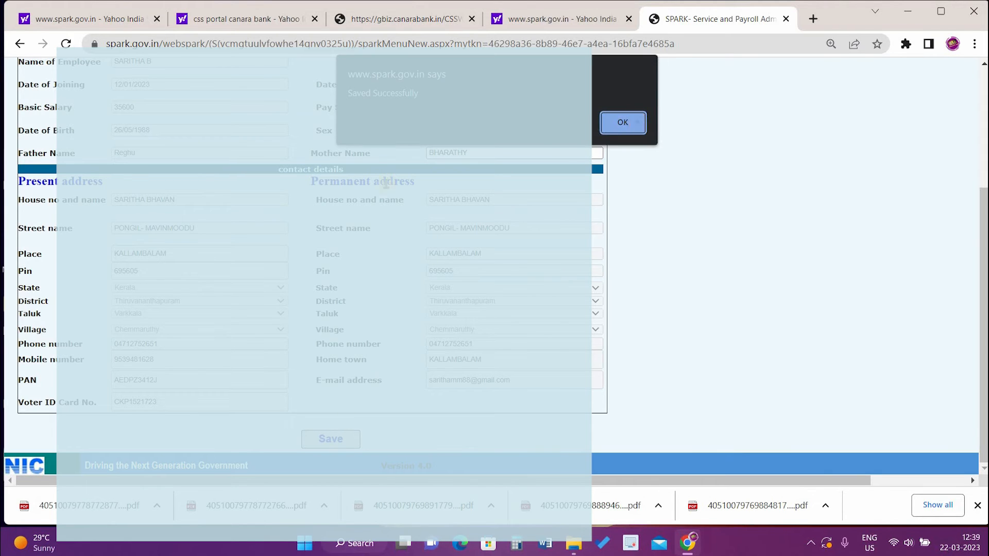
{"action": "key", "text": "Return"}
Open the NPS Nominee Details section and examine its fields, from the nominee names through the subscriber scheme details.
{"action": "scroll", "coordinate": [253, 226], "scroll_direction": "up", "scroll_amount": 3}
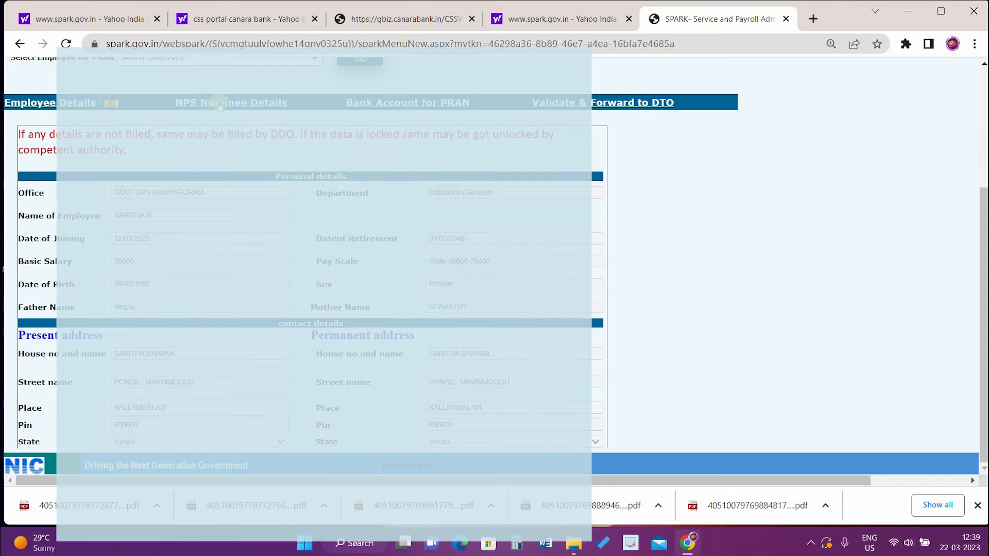
{"action": "left_click", "coordinate": [219, 103]}
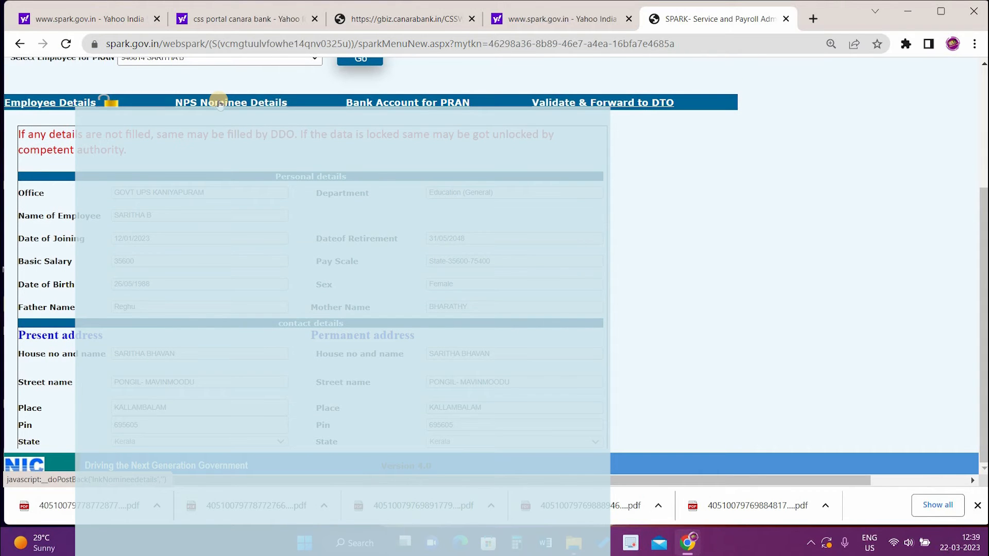
{"action": "scroll", "coordinate": [171, 148], "scroll_direction": "down", "scroll_amount": 1}
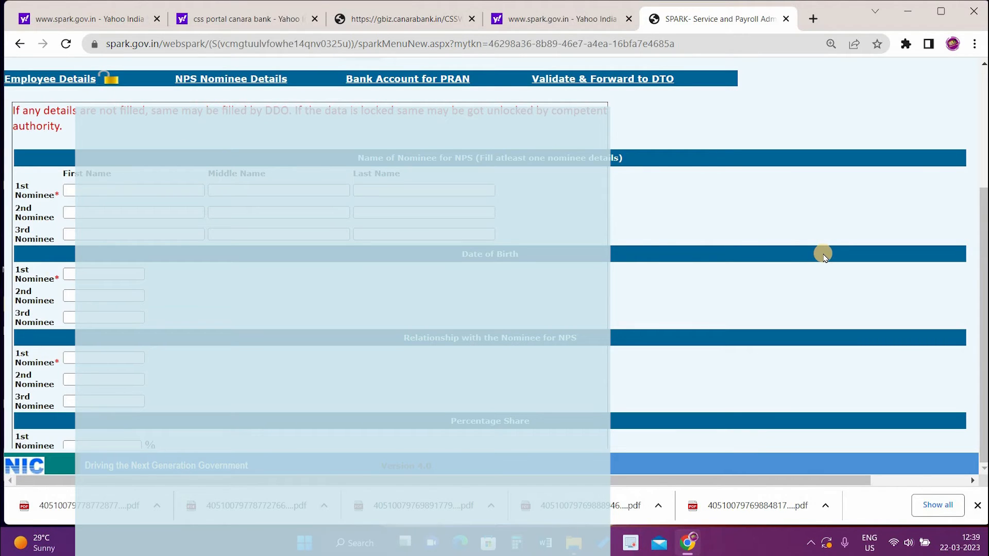
{"action": "scroll", "coordinate": [822, 258], "scroll_direction": "down", "scroll_amount": 1}
{"action": "scroll", "coordinate": [820, 261], "scroll_direction": "down", "scroll_amount": 1}
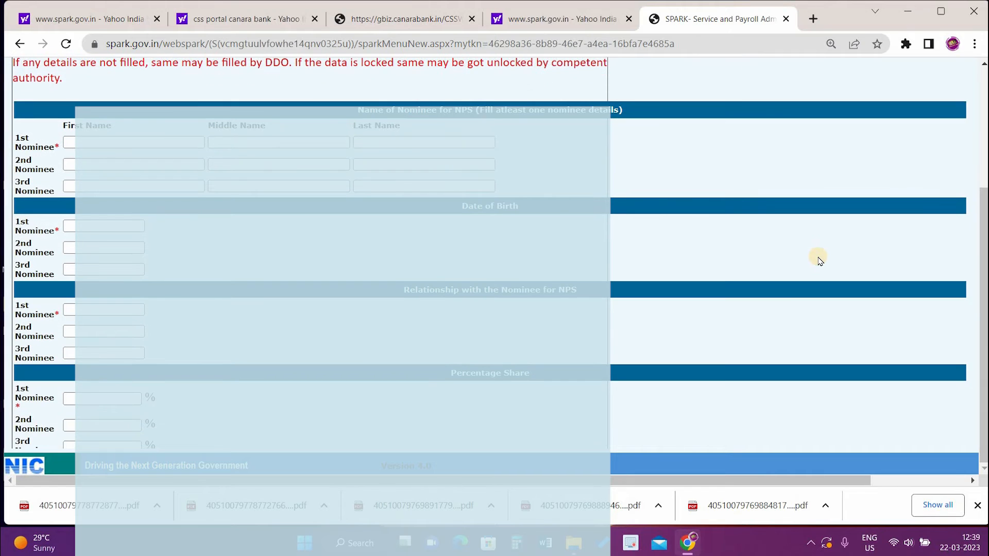
{"action": "scroll", "coordinate": [820, 261], "scroll_direction": "down", "scroll_amount": 1}
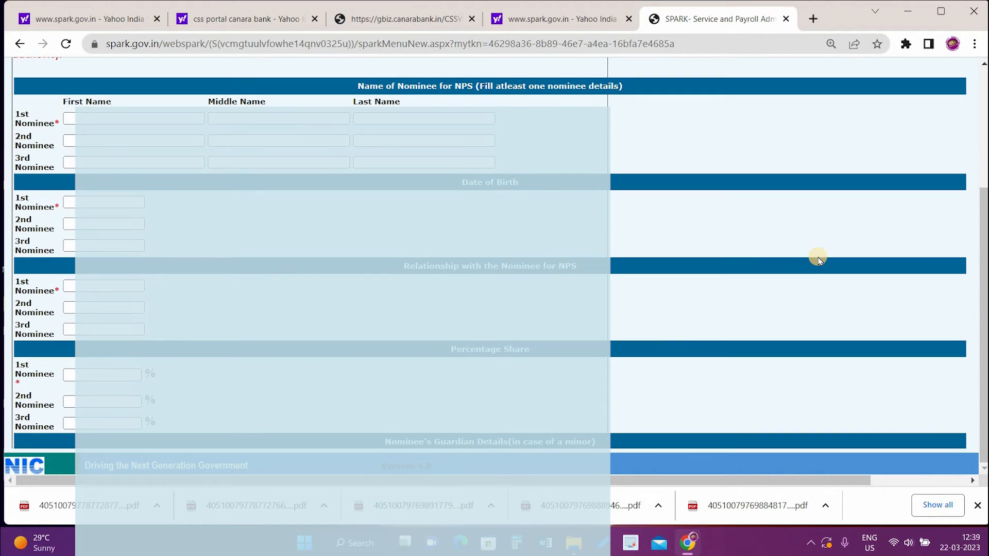
{"action": "scroll", "coordinate": [820, 261], "scroll_direction": "up", "scroll_amount": 1}
{"action": "scroll", "coordinate": [820, 261], "scroll_direction": "up", "scroll_amount": 1}
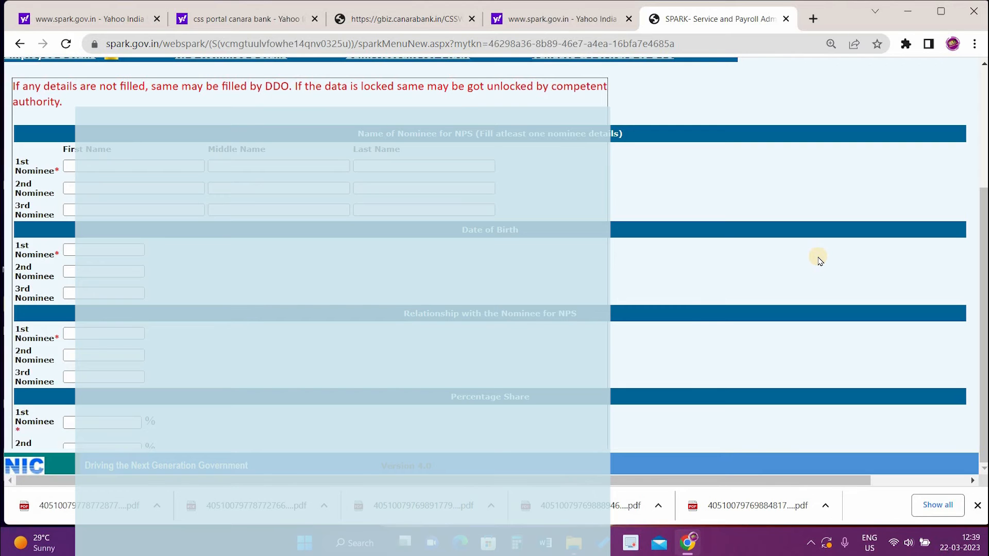
{"action": "scroll", "coordinate": [820, 261], "scroll_direction": "down", "scroll_amount": 2}
{"action": "scroll", "coordinate": [820, 261], "scroll_direction": "down", "scroll_amount": 2}
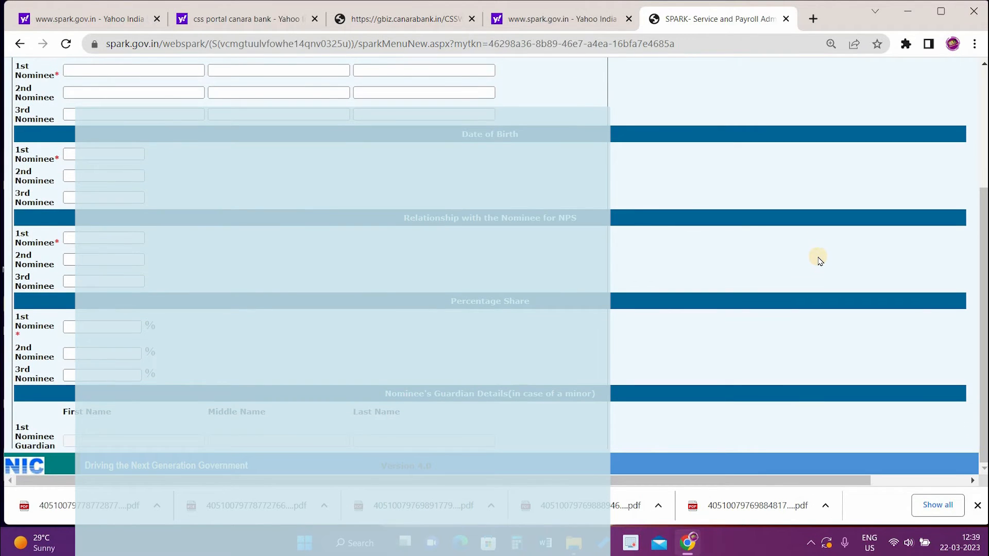
{"action": "scroll", "coordinate": [820, 261], "scroll_direction": "down", "scroll_amount": 1}
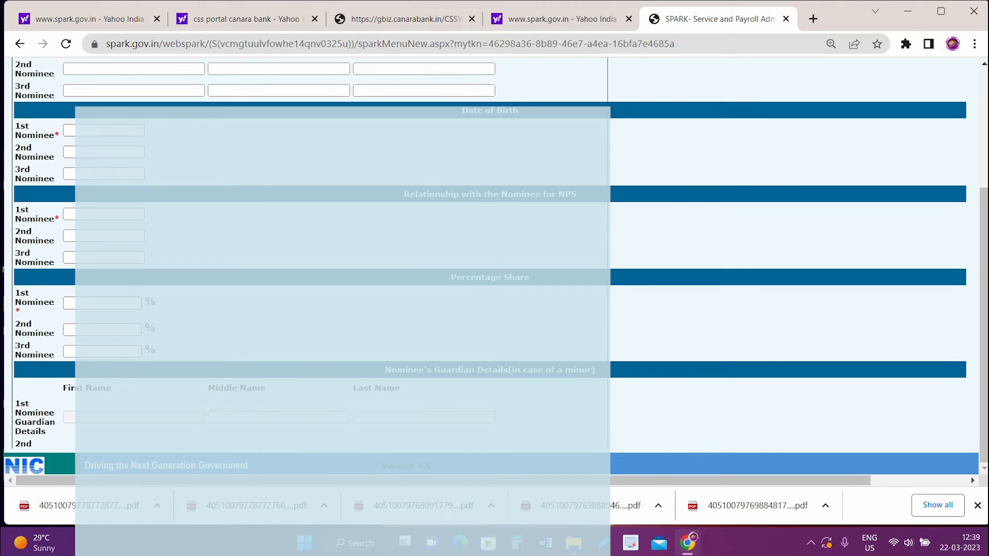
{"action": "scroll", "coordinate": [185, 291], "scroll_direction": "up", "scroll_amount": 1}
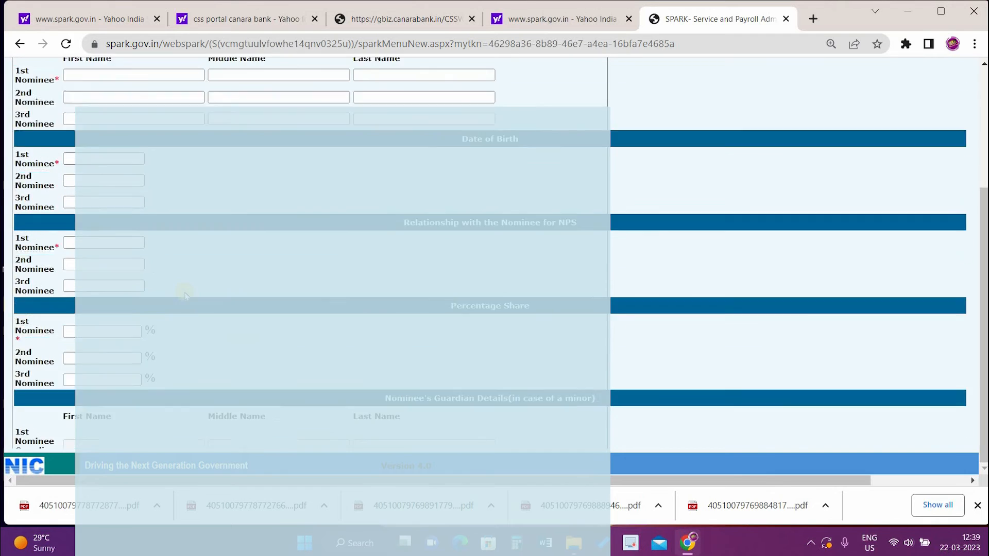
{"action": "scroll", "coordinate": [186, 296], "scroll_direction": "down", "scroll_amount": 3}
{"action": "scroll", "coordinate": [187, 296], "scroll_direction": "down", "scroll_amount": 5}
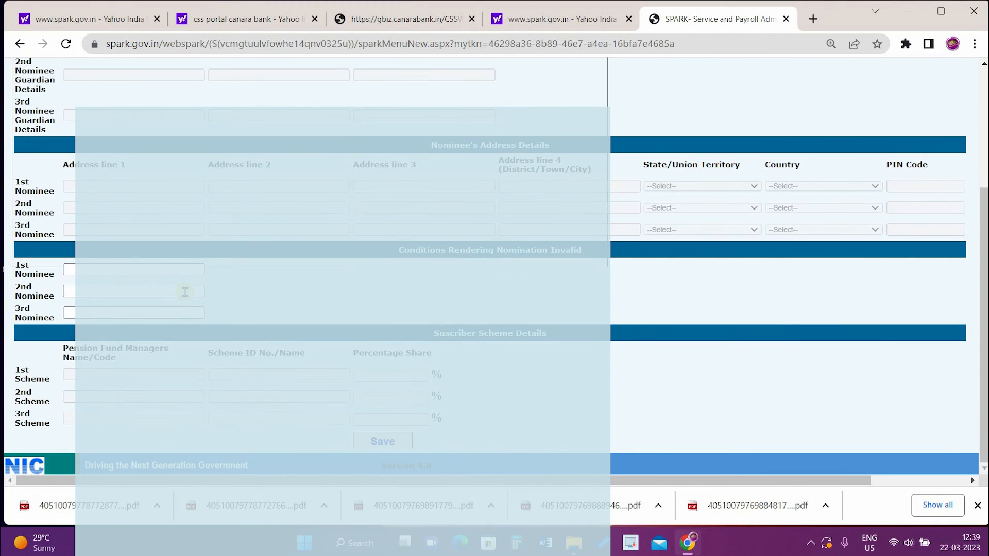
{"action": "scroll", "coordinate": [184, 292], "scroll_direction": "down", "scroll_amount": 1}
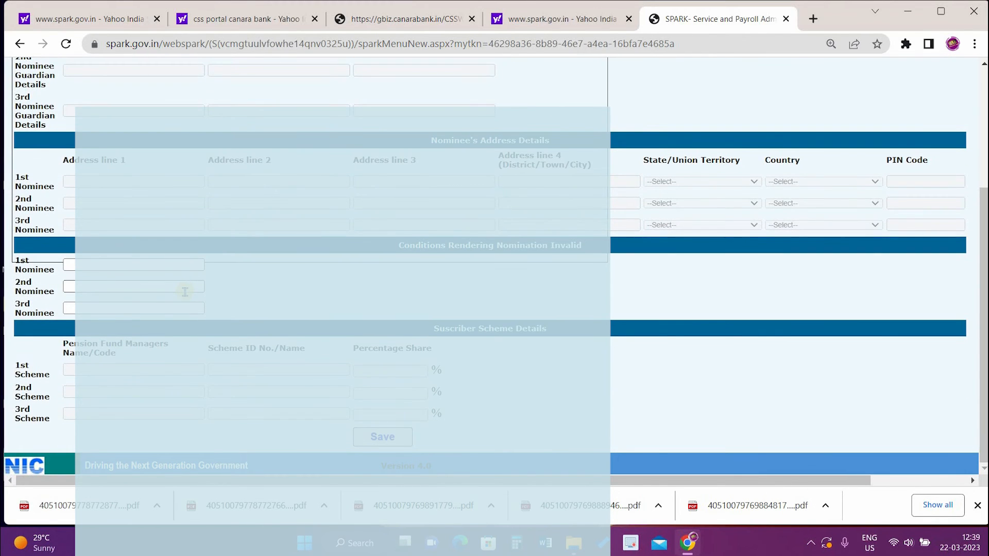
Fill in the first nominee's name, date of birth, relationship HUSBAND and 100% share, and save the nominee details.
{"action": "scroll", "coordinate": [185, 294], "scroll_direction": "up", "scroll_amount": 5}
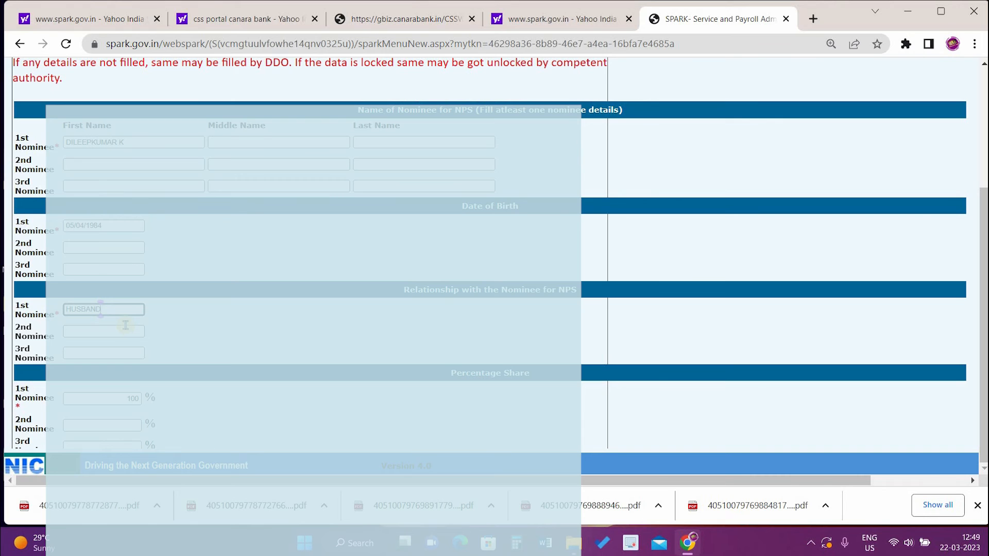
{"action": "scroll", "coordinate": [191, 319], "scroll_direction": "down", "scroll_amount": 3}
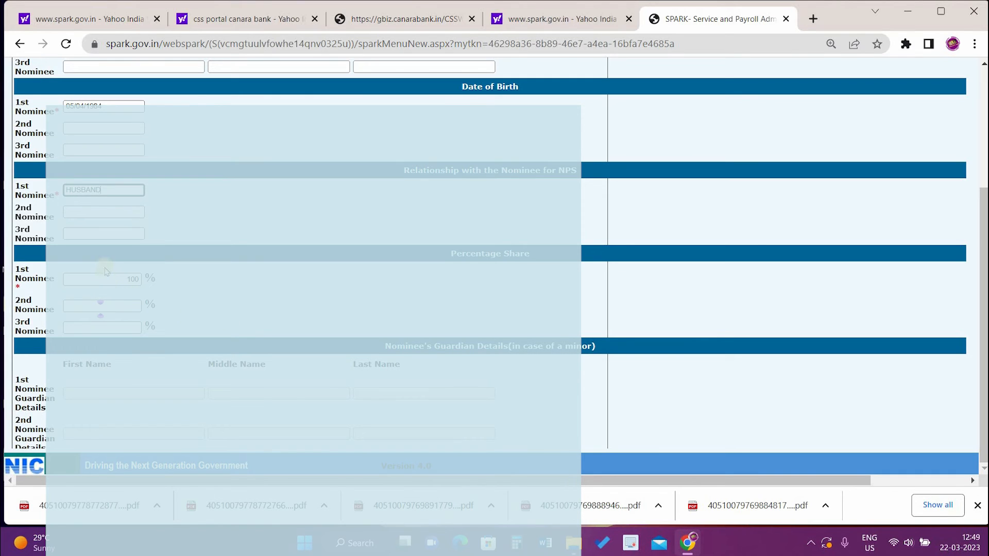
{"action": "scroll", "coordinate": [140, 302], "scroll_direction": "down", "scroll_amount": 5}
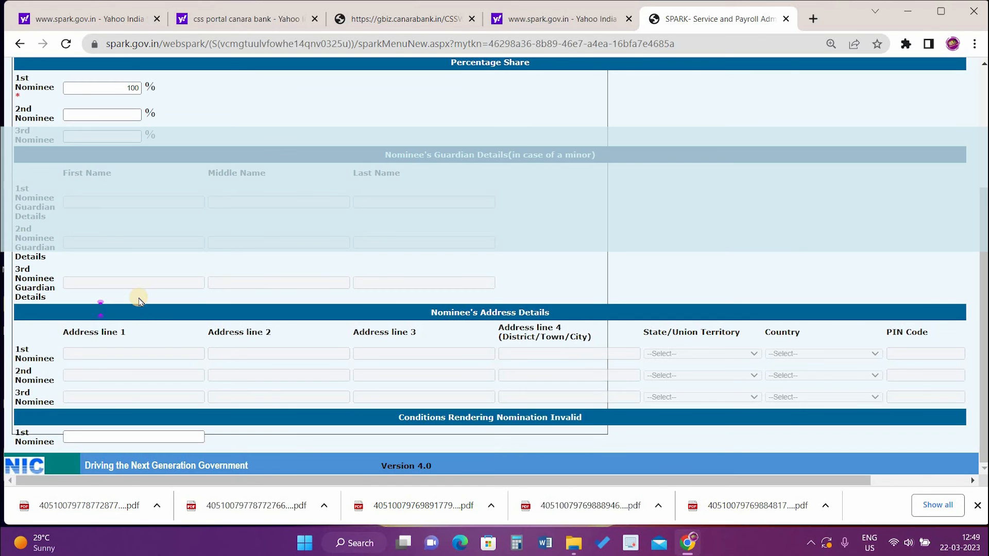
{"action": "scroll", "coordinate": [139, 301], "scroll_direction": "down", "scroll_amount": 4}
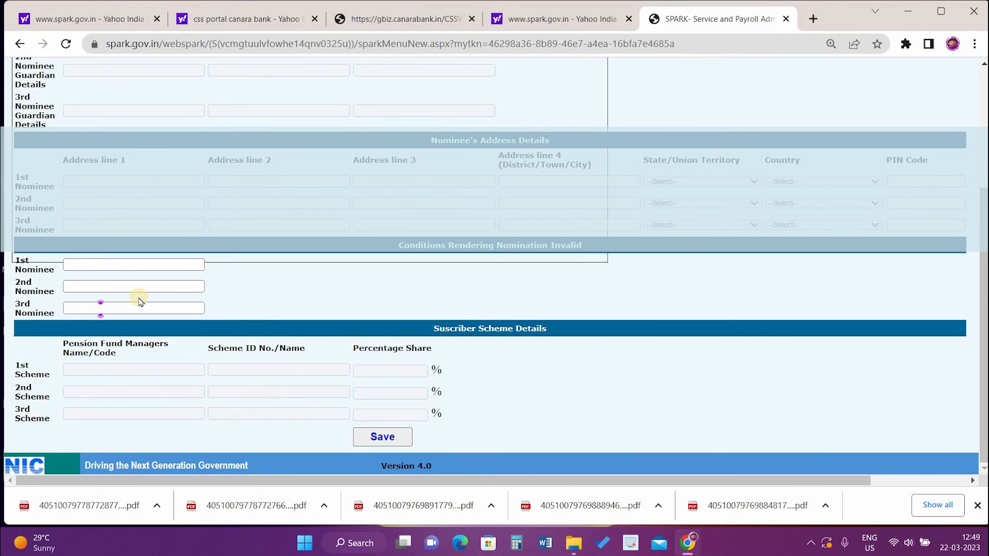
{"action": "left_click", "coordinate": [380, 437]}
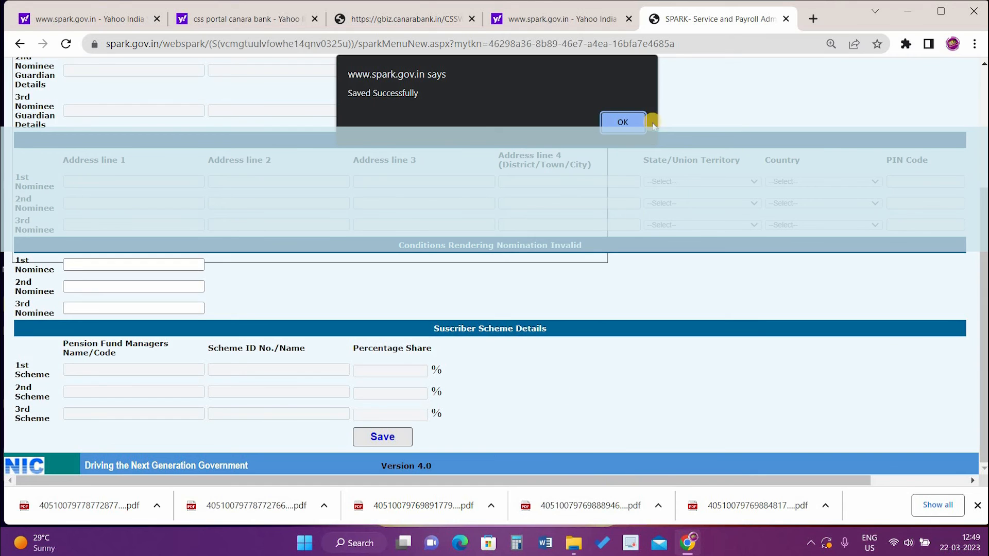
{"action": "left_click", "coordinate": [614, 120]}
{"action": "left_click", "coordinate": [614, 120]}
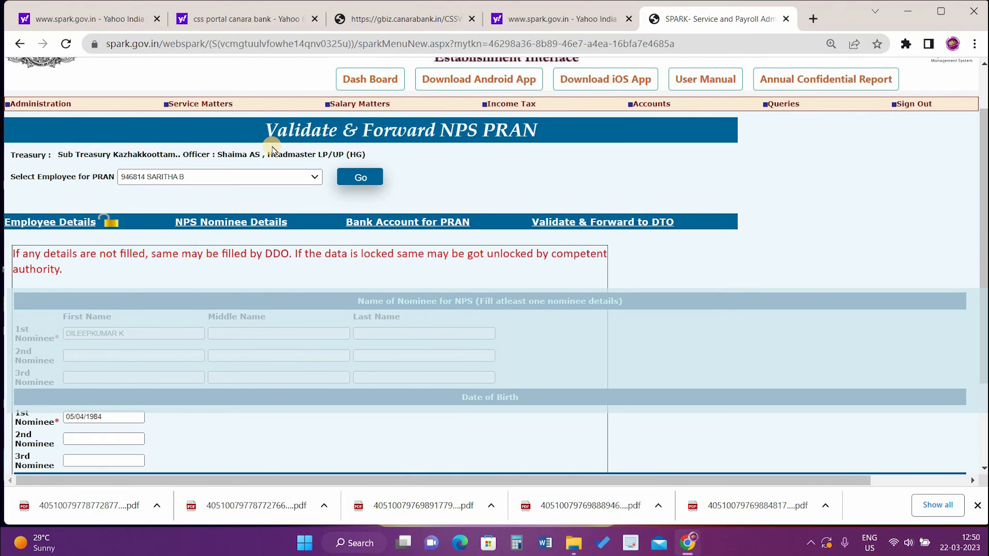
In Bank Account for PRAN, set the PRAN account's bank to CANARA BANK and branch to VARKALA, and enter the account number.
{"action": "scroll", "coordinate": [269, 260], "scroll_direction": "up", "scroll_amount": 1}
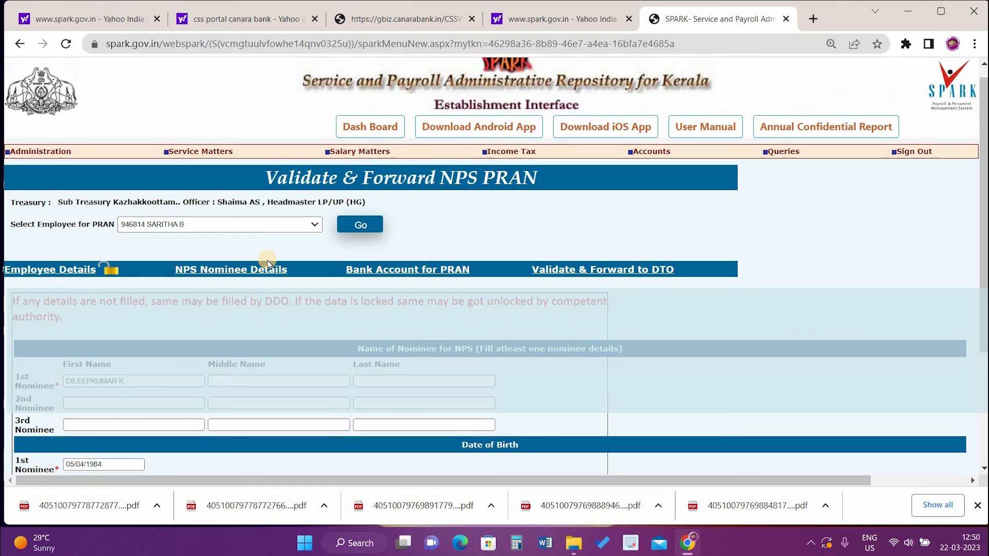
{"action": "left_click", "coordinate": [393, 271]}
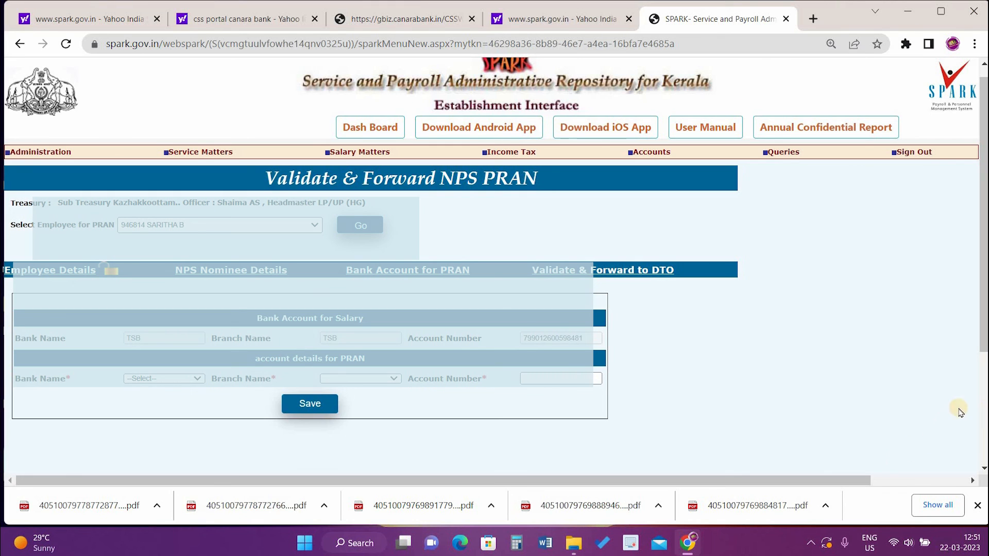
{"action": "left_click", "coordinate": [287, 515]}
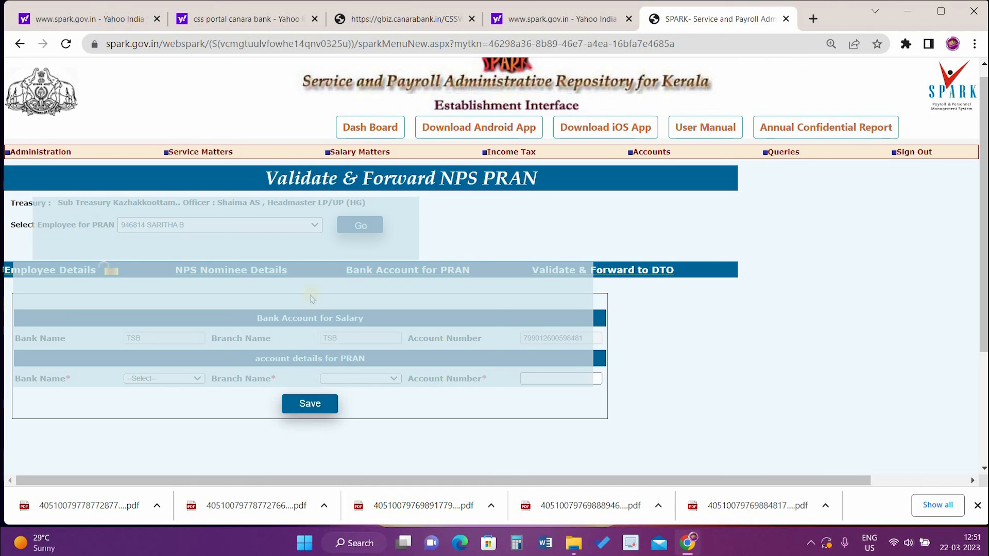
{"action": "left_click", "coordinate": [157, 379]}
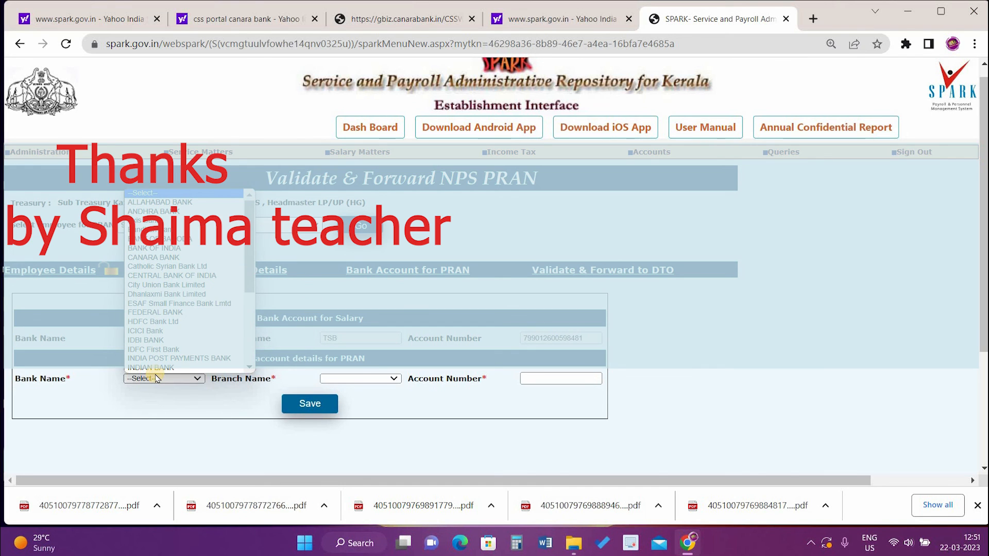
{"action": "left_click", "coordinate": [843, 376]}
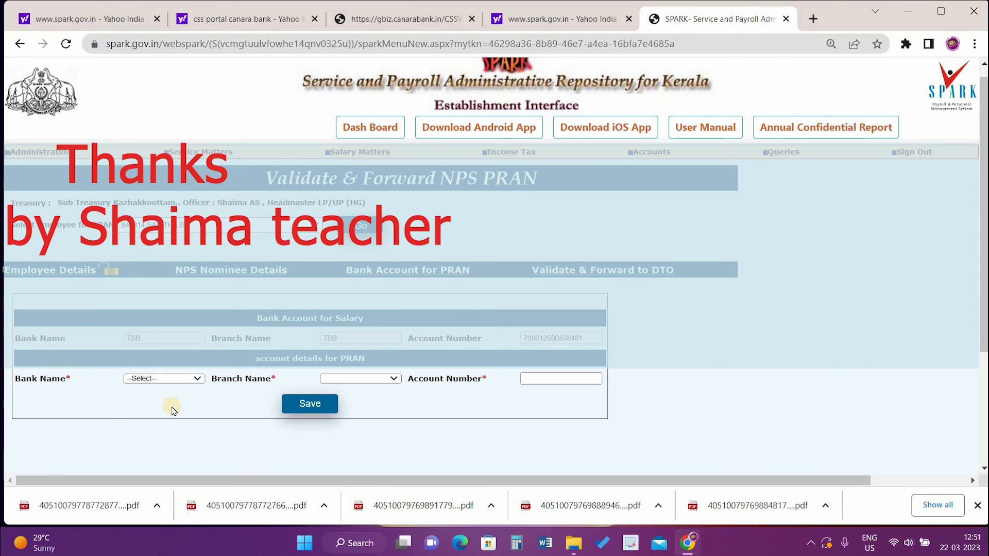
{"action": "left_click", "coordinate": [164, 379]}
{"action": "left_click", "coordinate": [179, 249]}
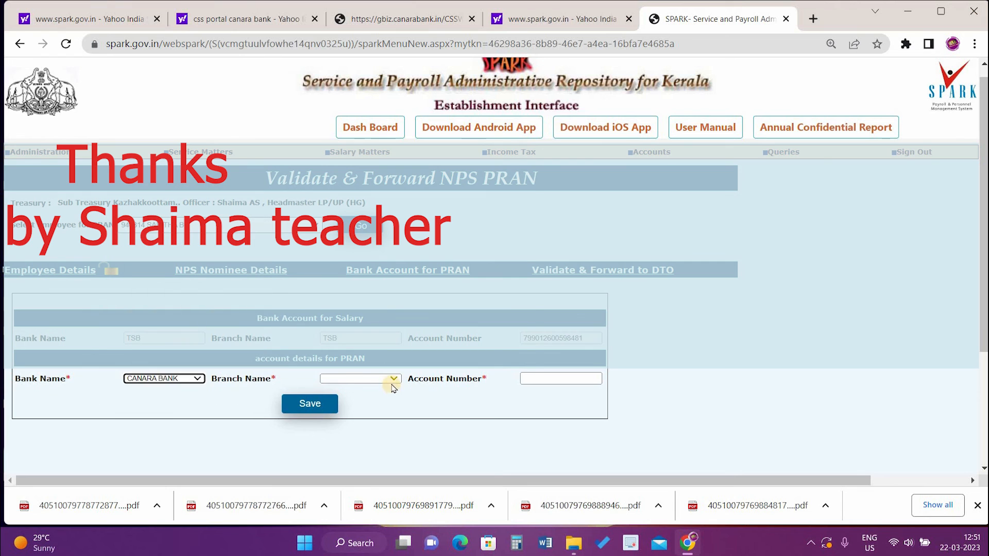
{"action": "left_click", "coordinate": [392, 380]}
{"action": "scroll", "coordinate": [521, 252], "scroll_direction": "down", "scroll_amount": 3}
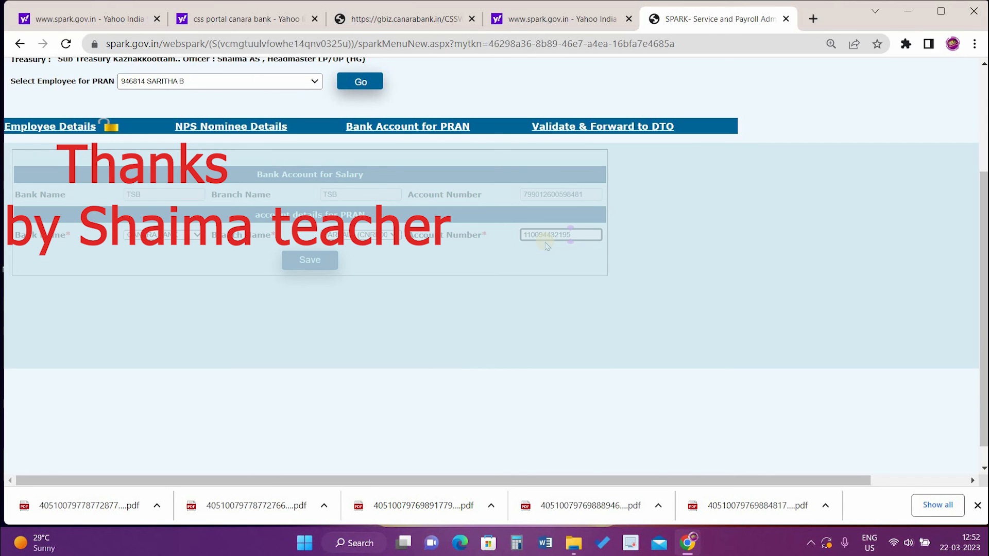
Proceed to Validate & Forward to DTO for the selected employee's PRAN details.
{"action": "scroll", "coordinate": [315, 272], "scroll_direction": "up", "scroll_amount": 1}
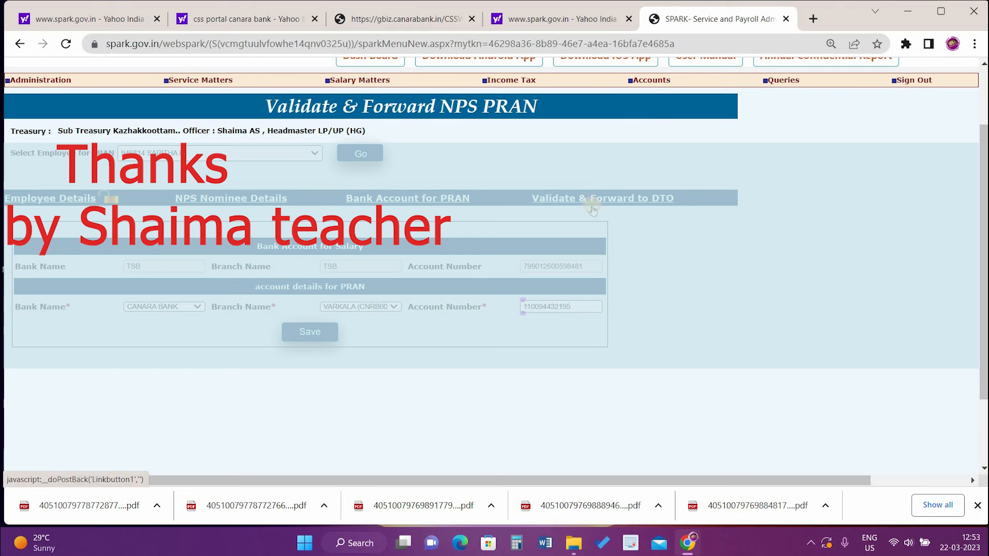
{"action": "left_click", "coordinate": [590, 198]}
{"action": "left_click", "coordinate": [582, 133]}
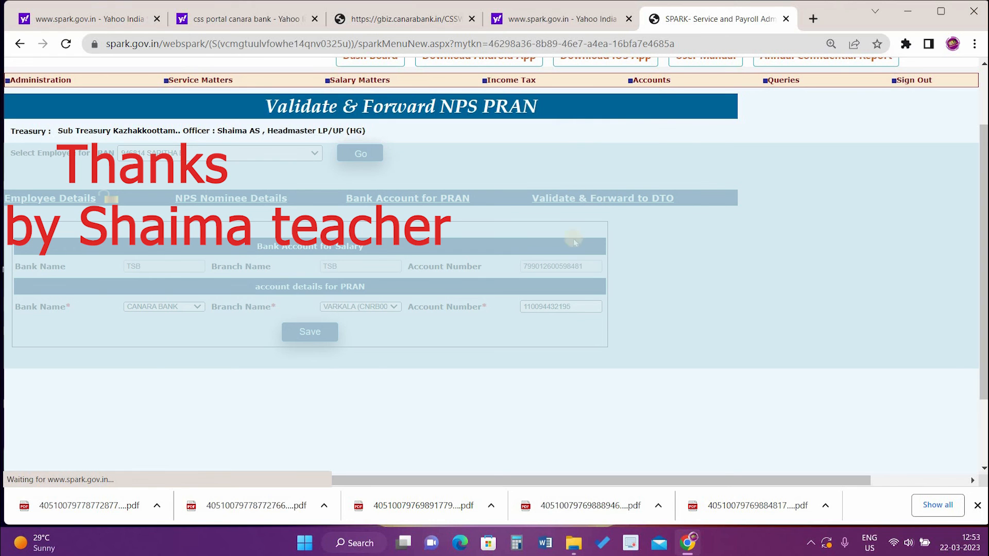